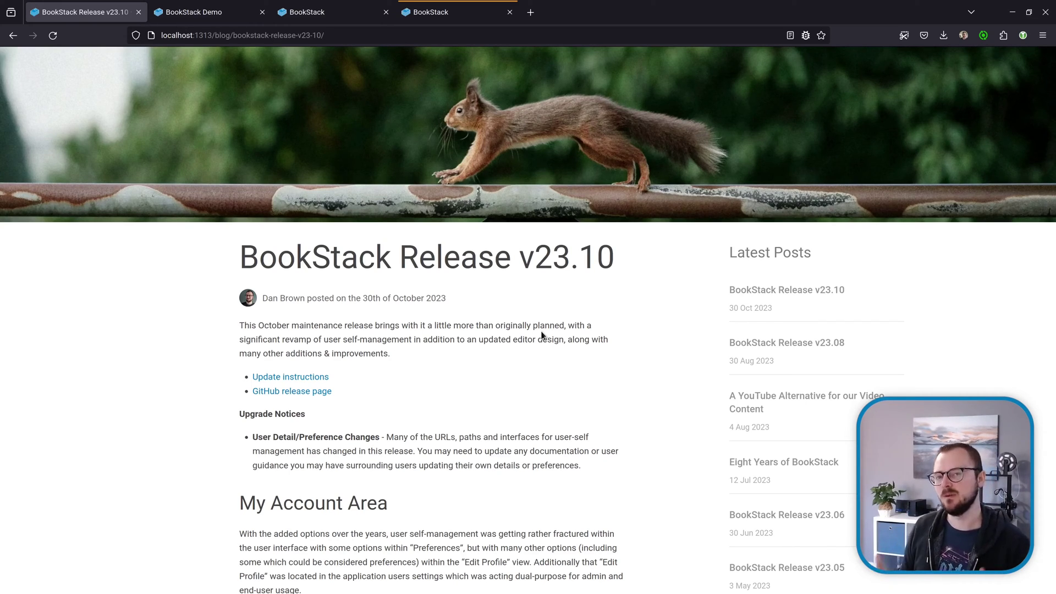
Step: Switch from the v23.10 release post to the BookStack Demo tab
key(ctrl+Tab)
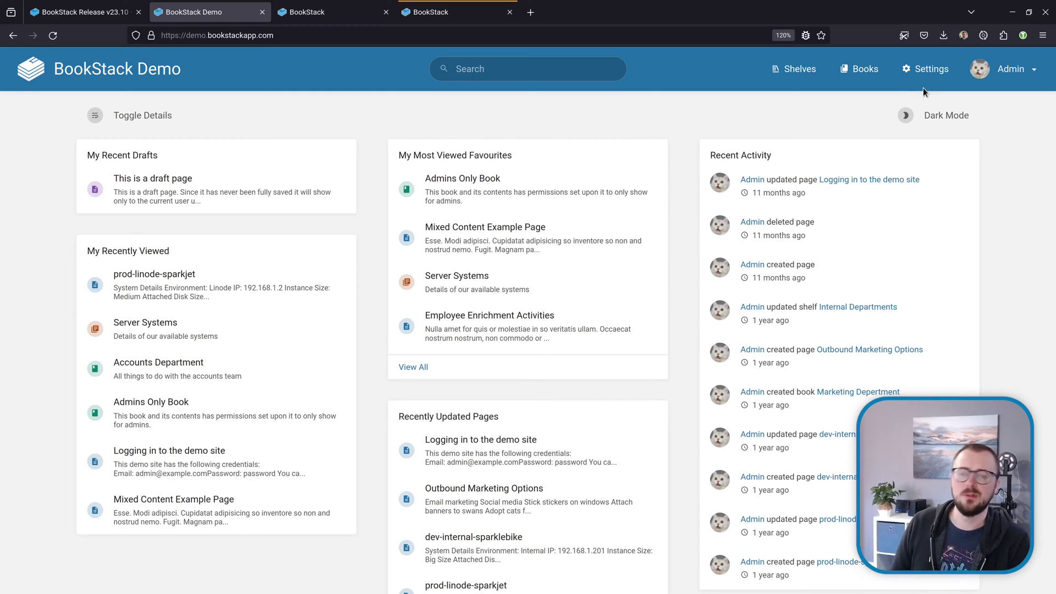
Step: Look at the demo admin's Preferences page, then its Edit Profile page
click(1002, 68)
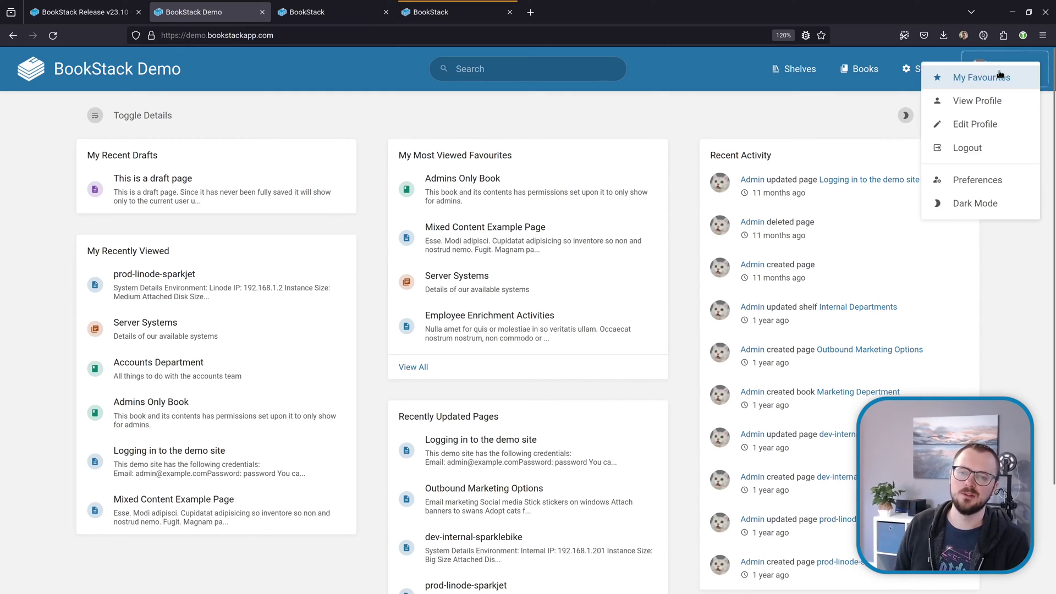
click(985, 180)
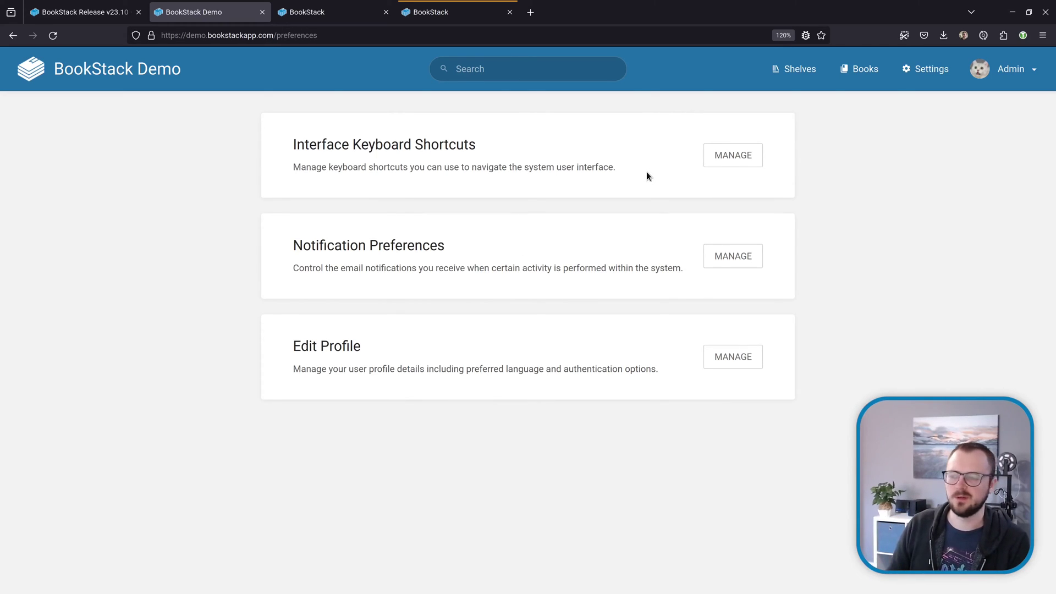
click(993, 69)
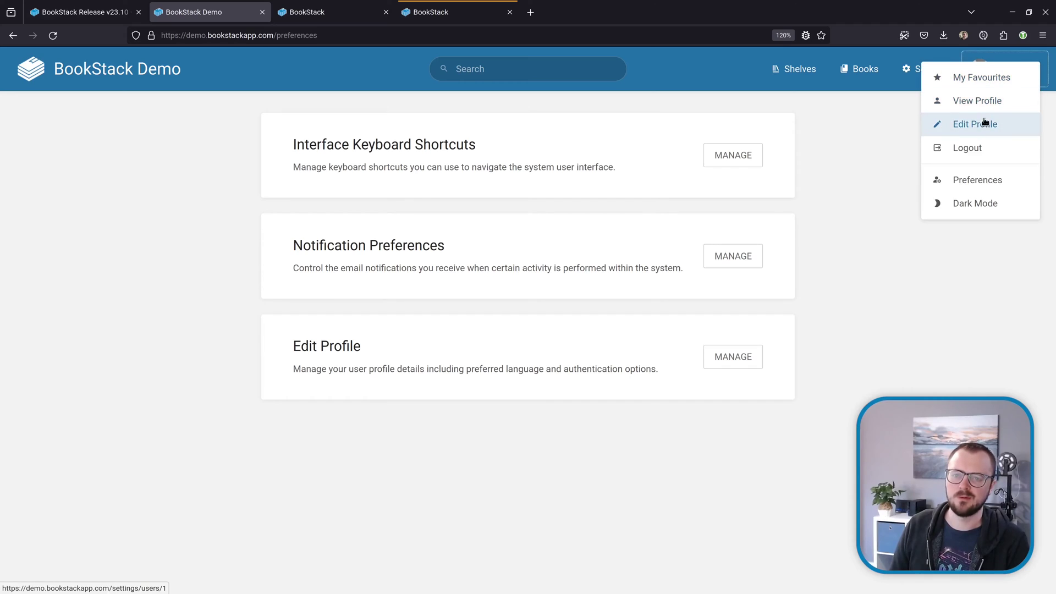
click(975, 124)
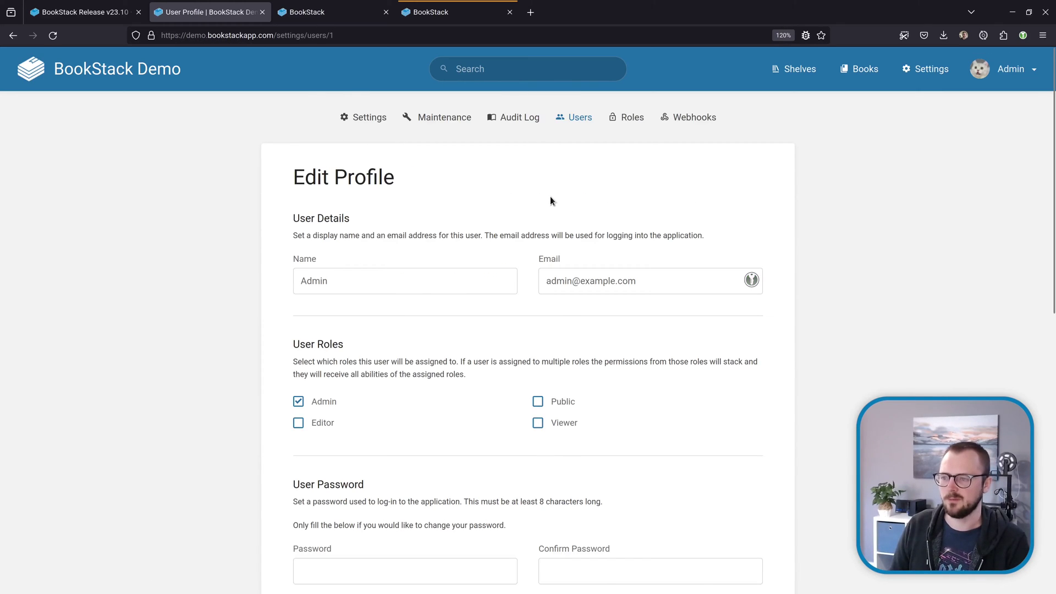
Step: Scroll through the demo Edit Profile form, then move to the bsdemo.local instance's dashboard
scroll(550, 201, down, 2)
scroll(550, 201, up, 2)
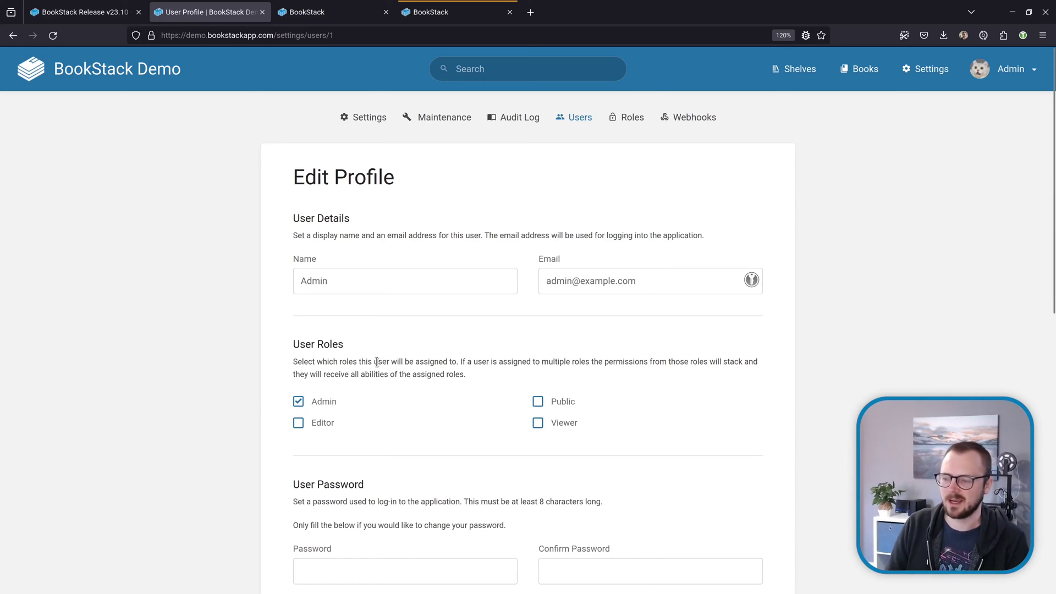
scroll(501, 262, down, 8)
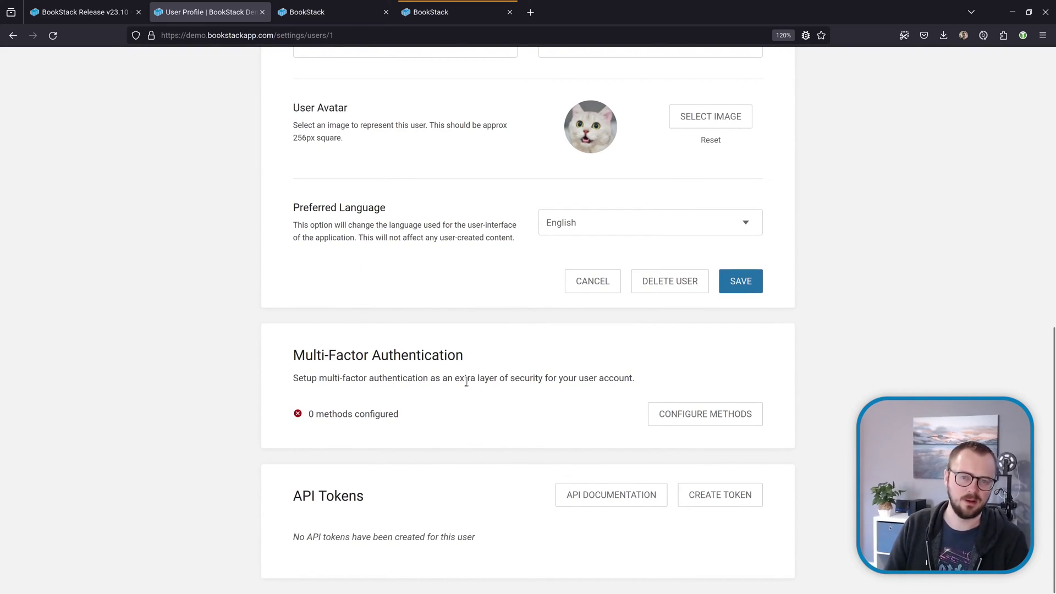
scroll(475, 360, up, 8)
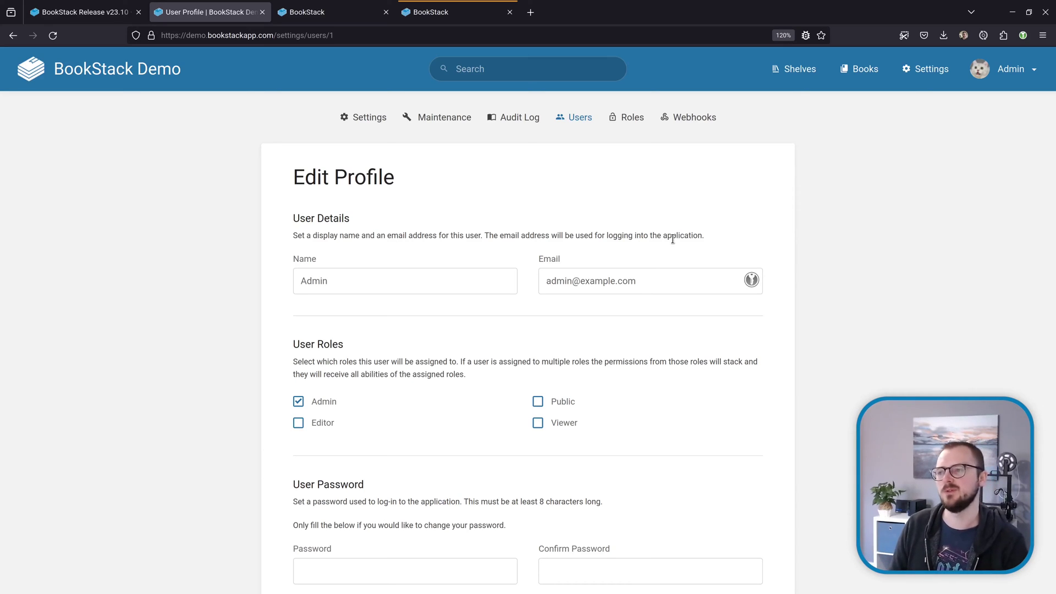
key(ctrl+Tab)
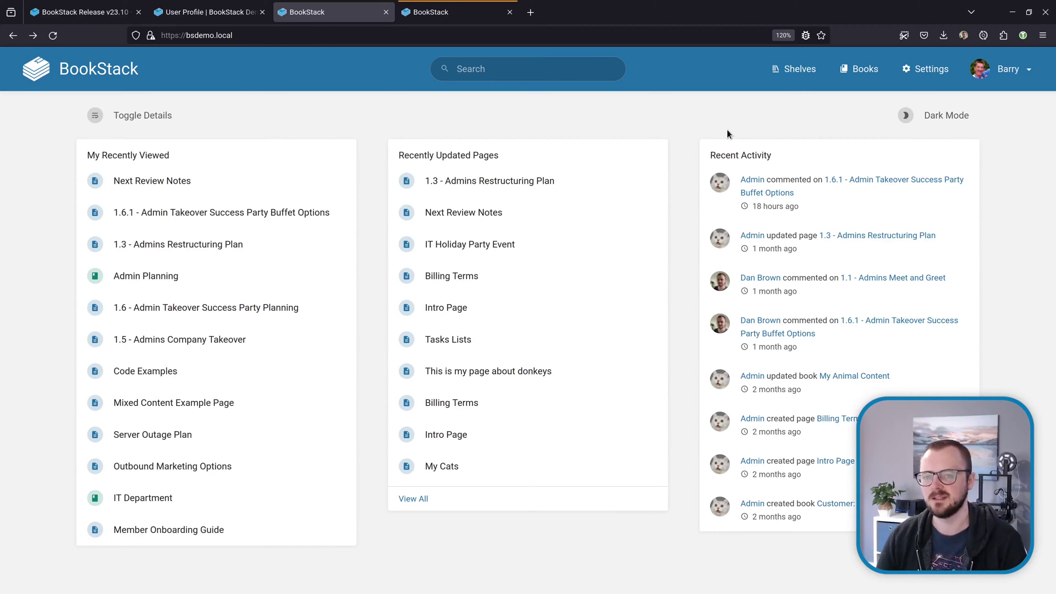
Step: Open the new My Account area and look at its Administrator Options page
click(999, 77)
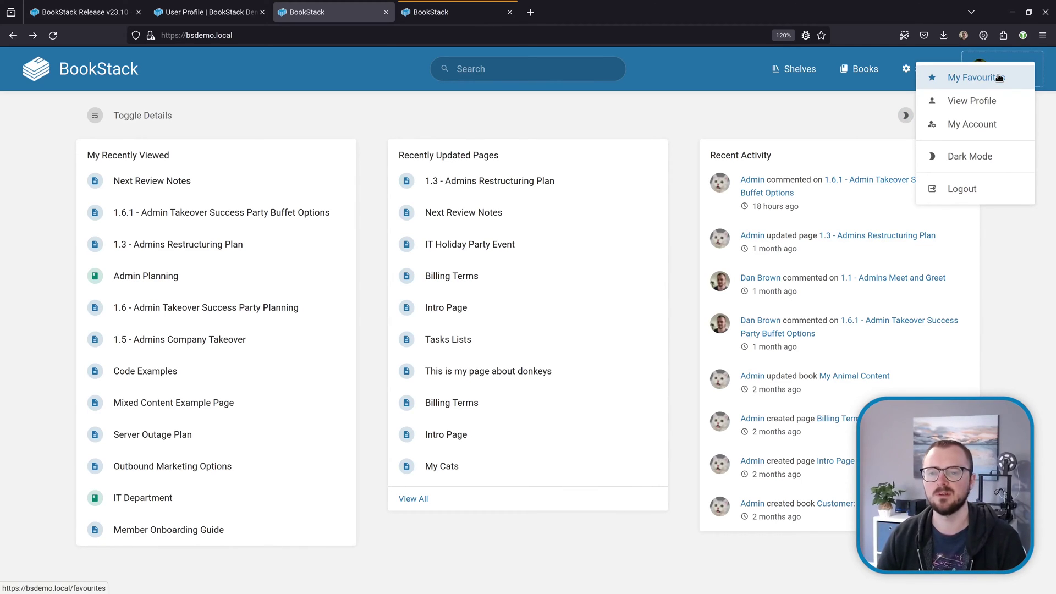
click(980, 126)
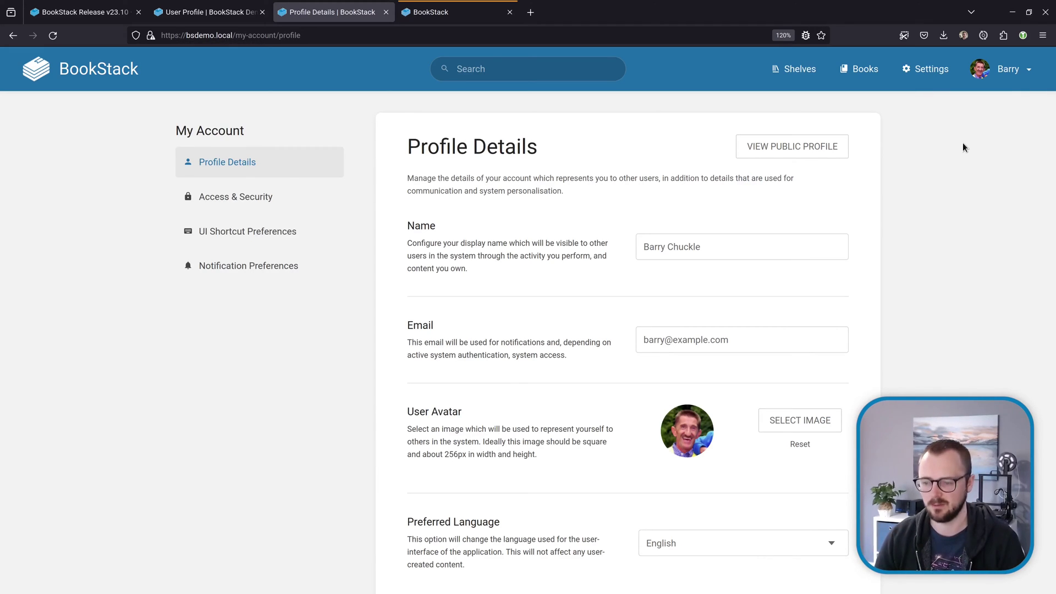
scroll(620, 290, down, 3)
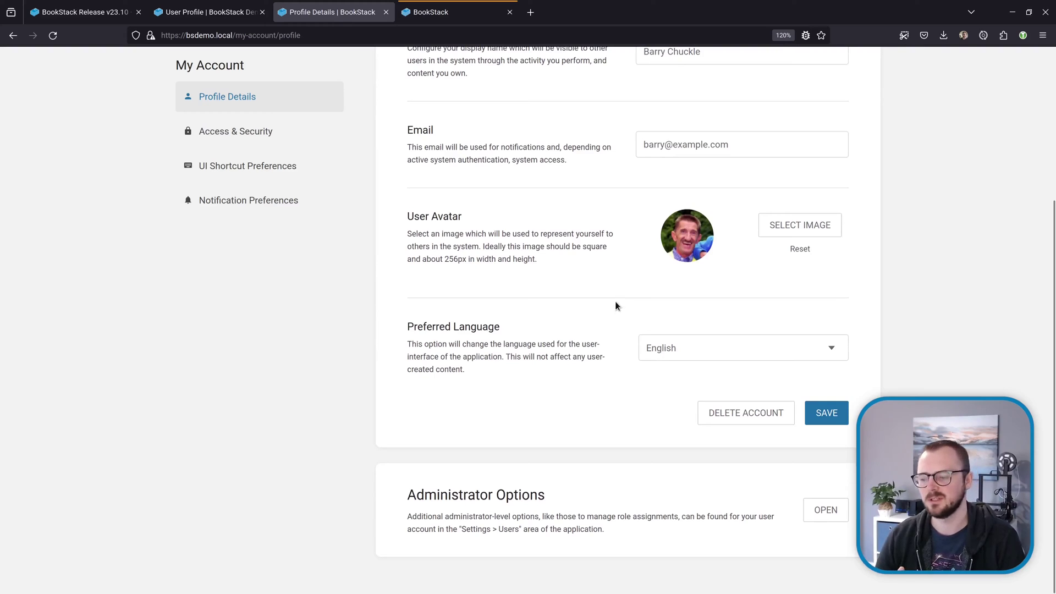
click(816, 514)
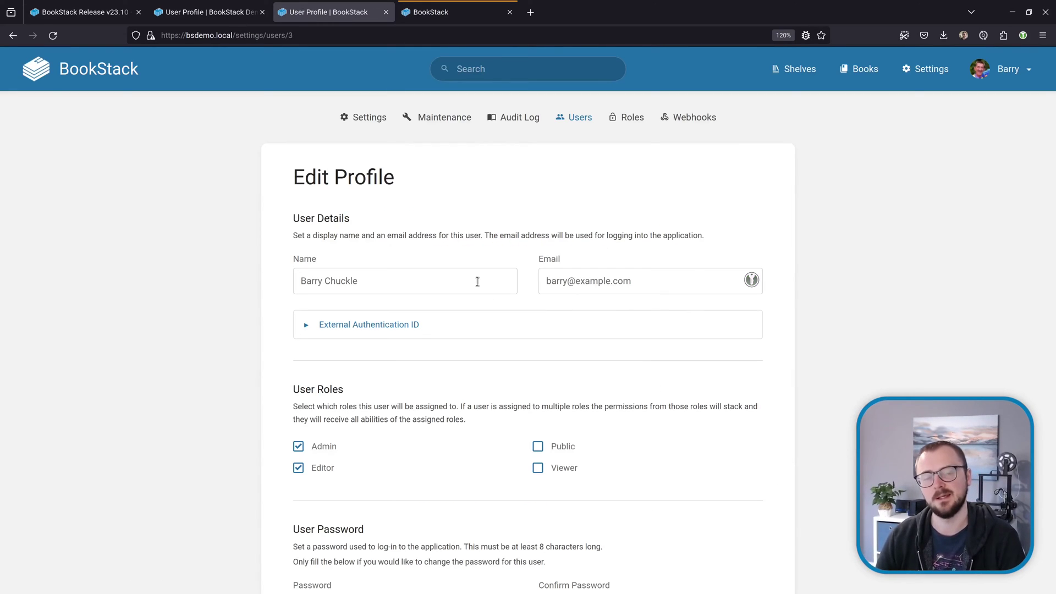
key(alt+Left)
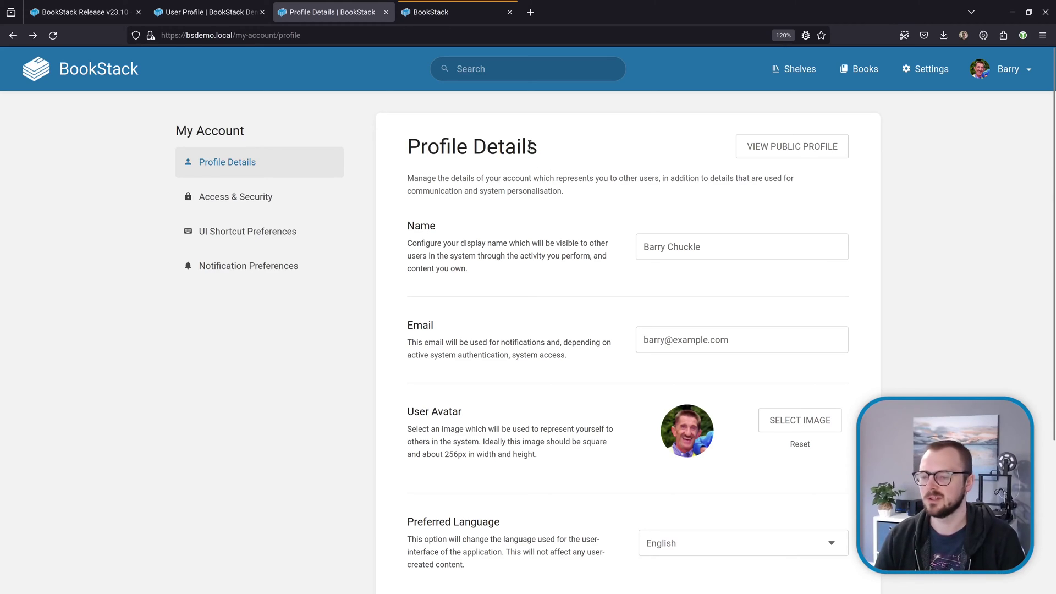
Step: Visit Access & Security, UI Shortcut and Notification Preferences, Profile Details, then the Edit User tab
click(269, 203)
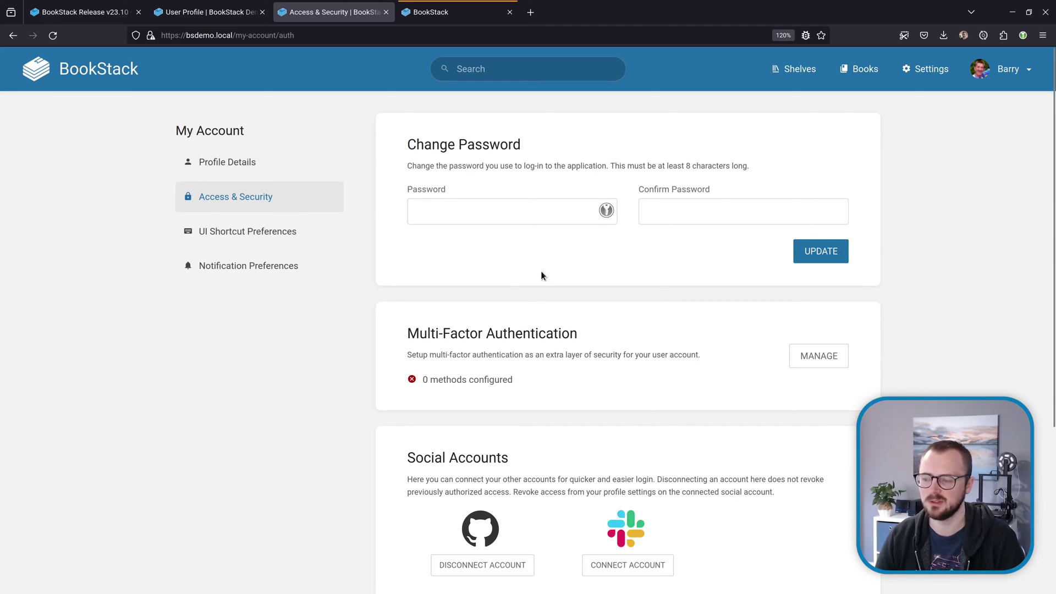
scroll(523, 348, down, 4)
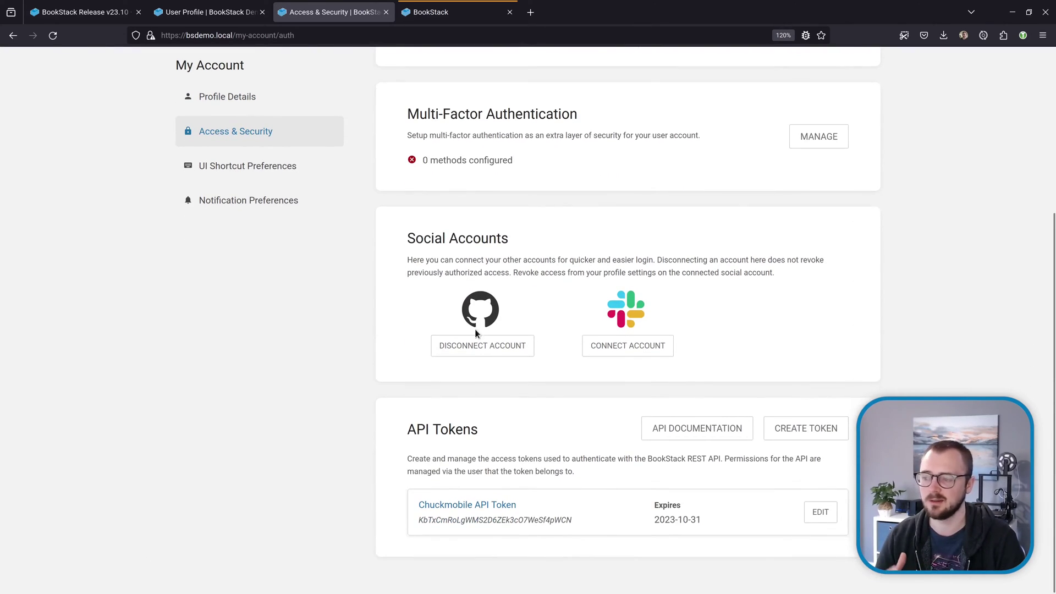
scroll(474, 330, up, 4)
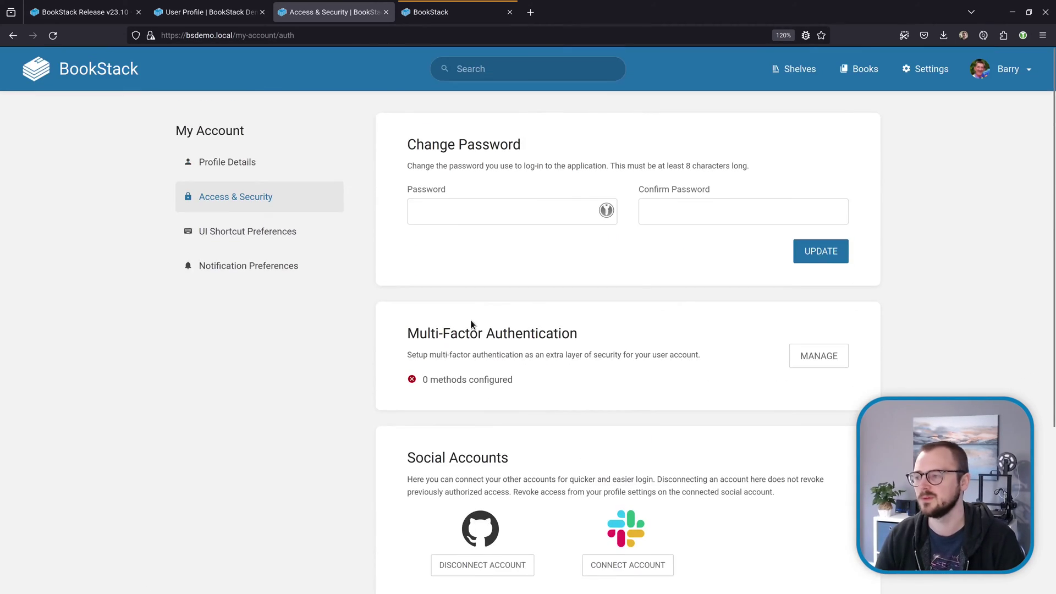
click(275, 233)
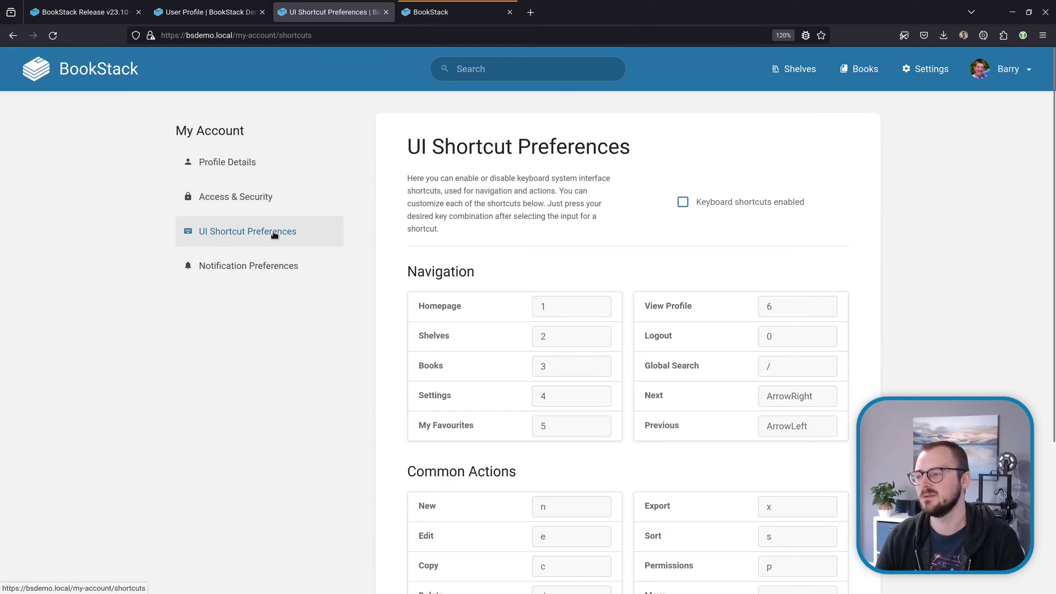
click(272, 268)
click(268, 160)
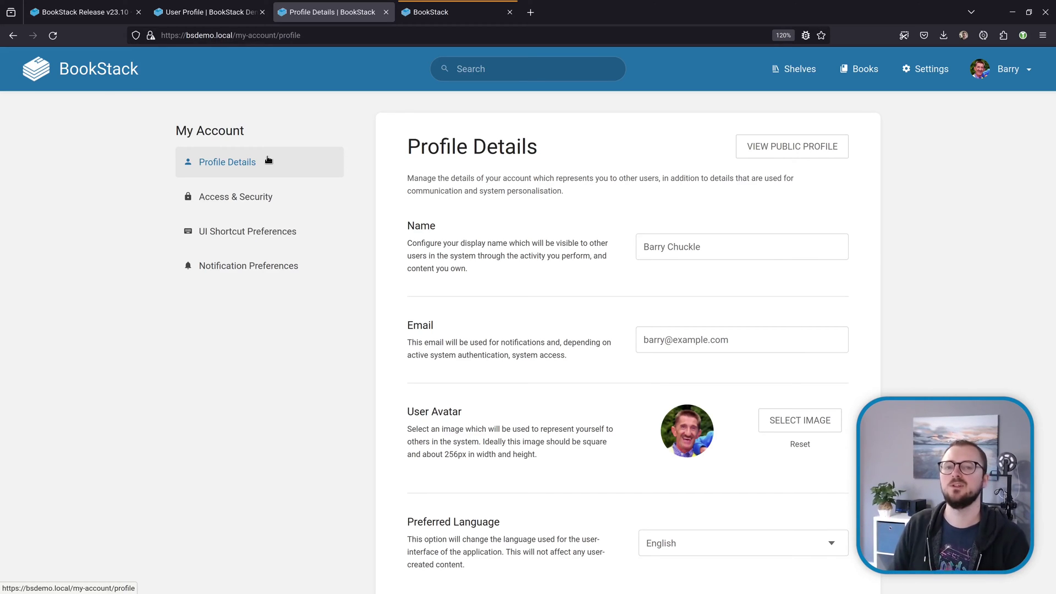
key(ctrl+Tab)
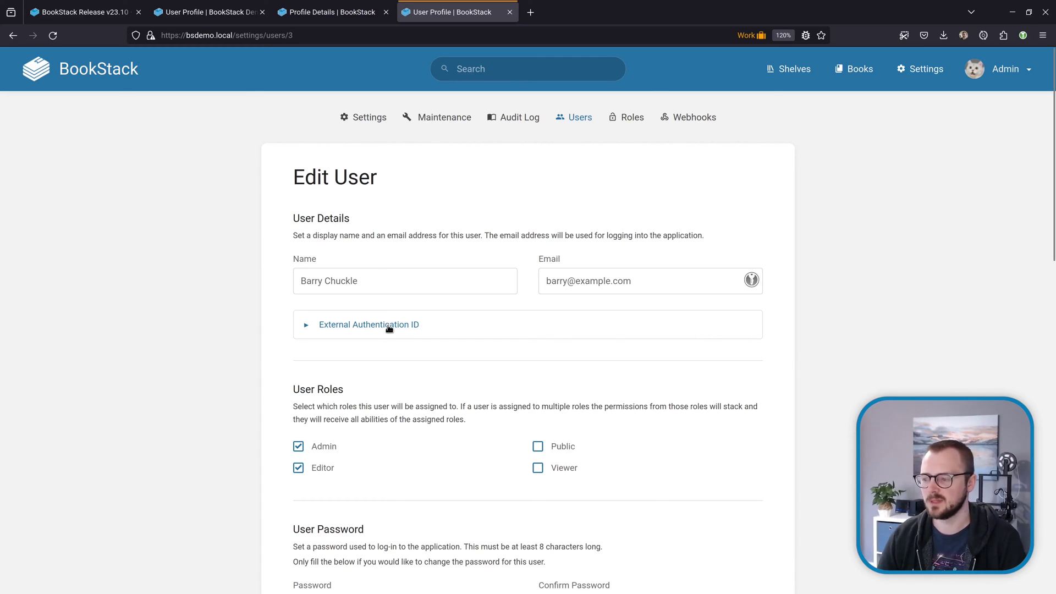
Step: Show and hide the External Authentication ID field, then review MFA, Social Accounts and API Tokens
click(389, 326)
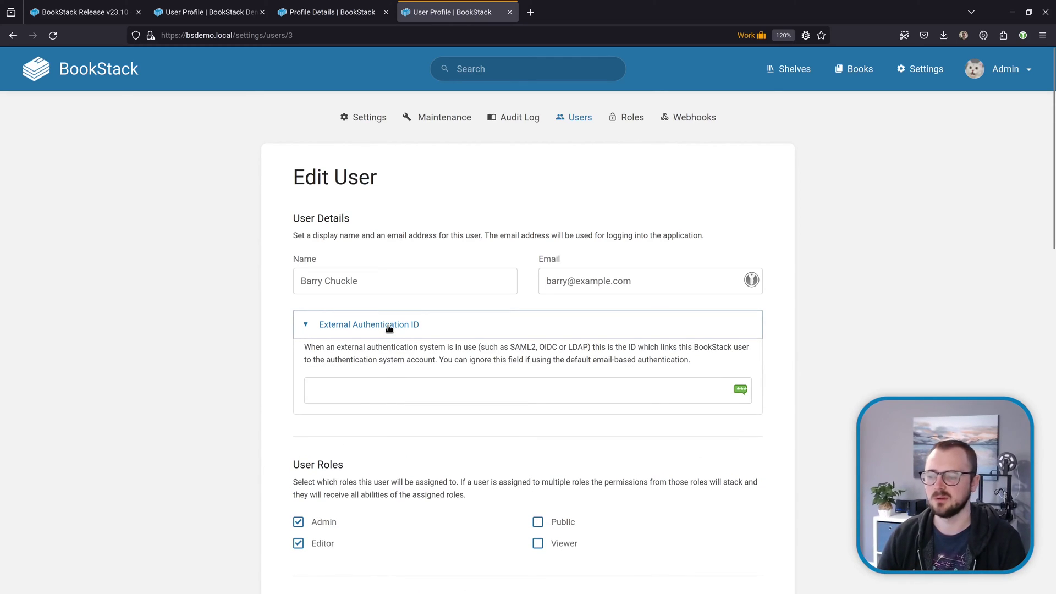
click(389, 326)
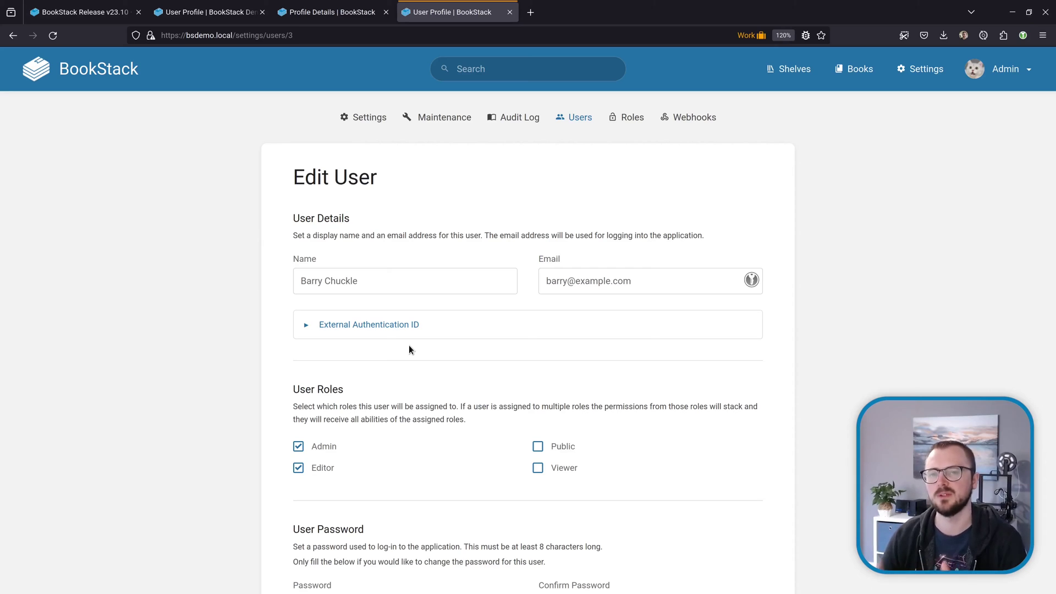
scroll(408, 345, down, 10)
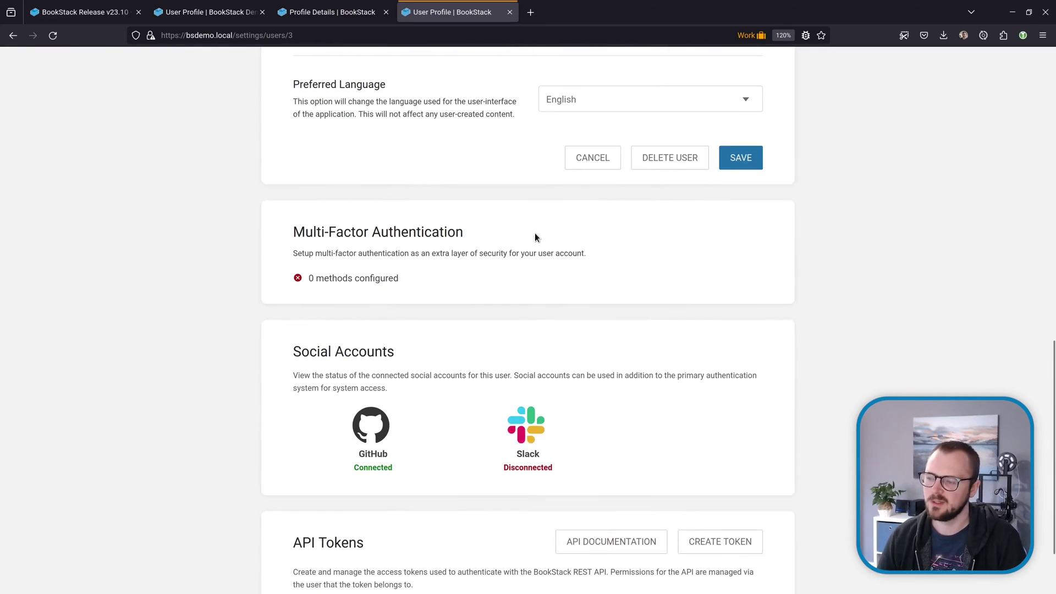
scroll(530, 238, down, 3)
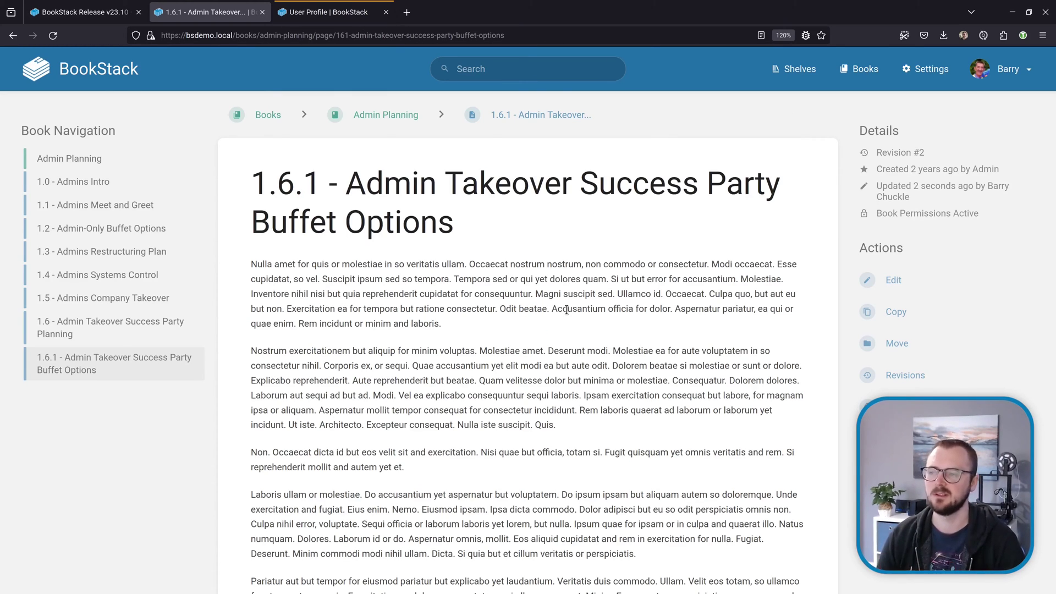
Step: Edit the 1.6.1 Buffet Options page with comments beside it, checking templates and attachments panels
click(909, 282)
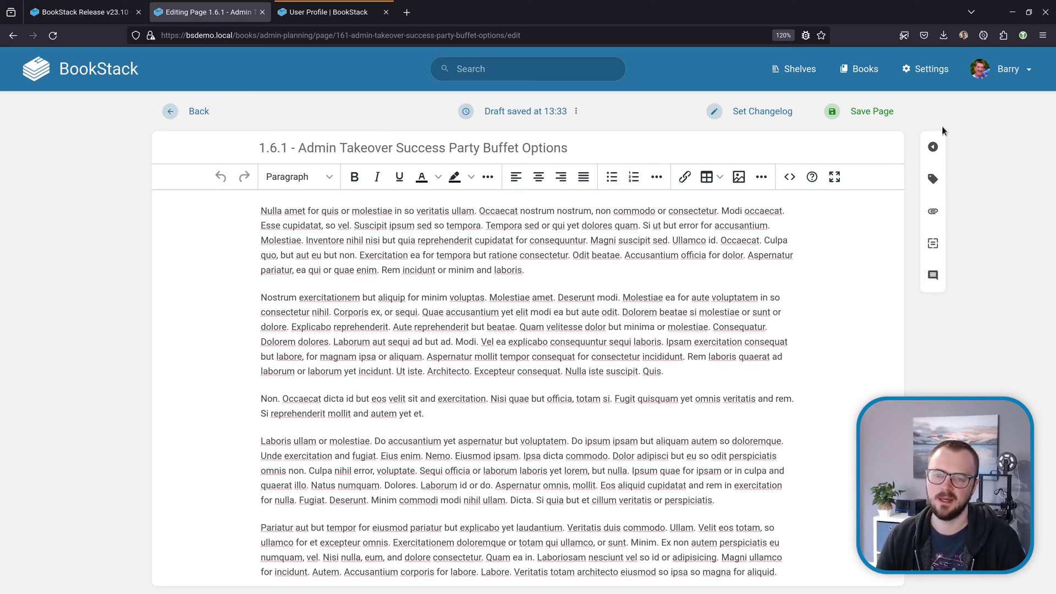
click(933, 275)
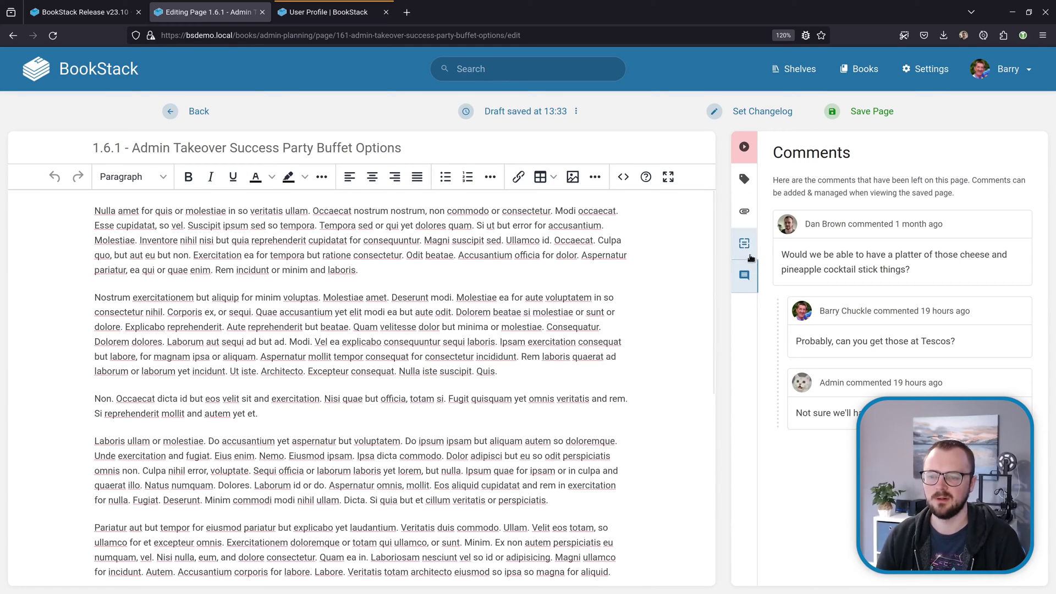
click(748, 248)
click(745, 213)
click(746, 275)
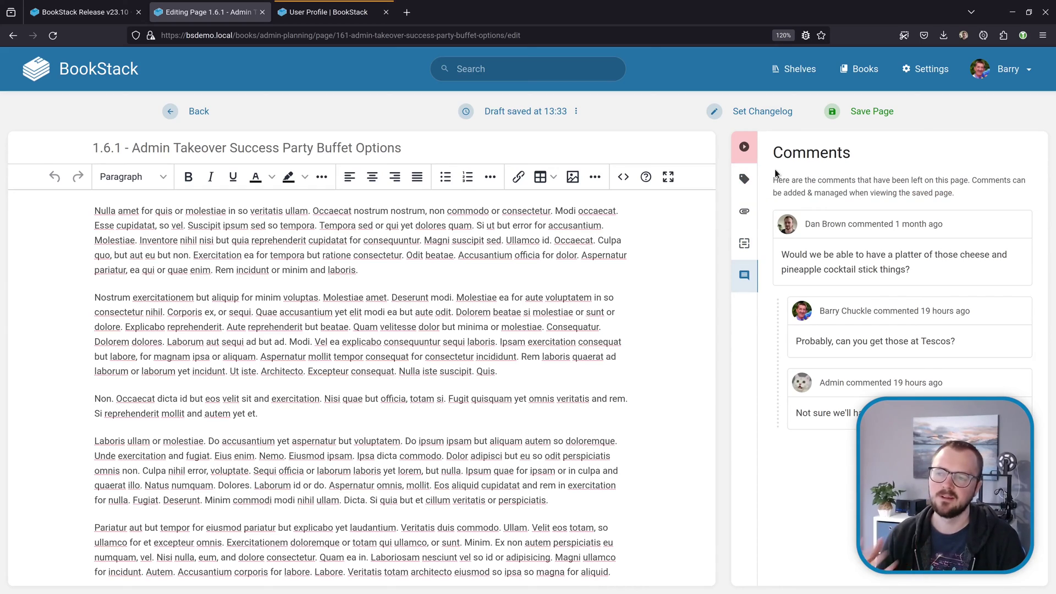
Step: Switch the page to the Markdown editor with clean content
click(517, 112)
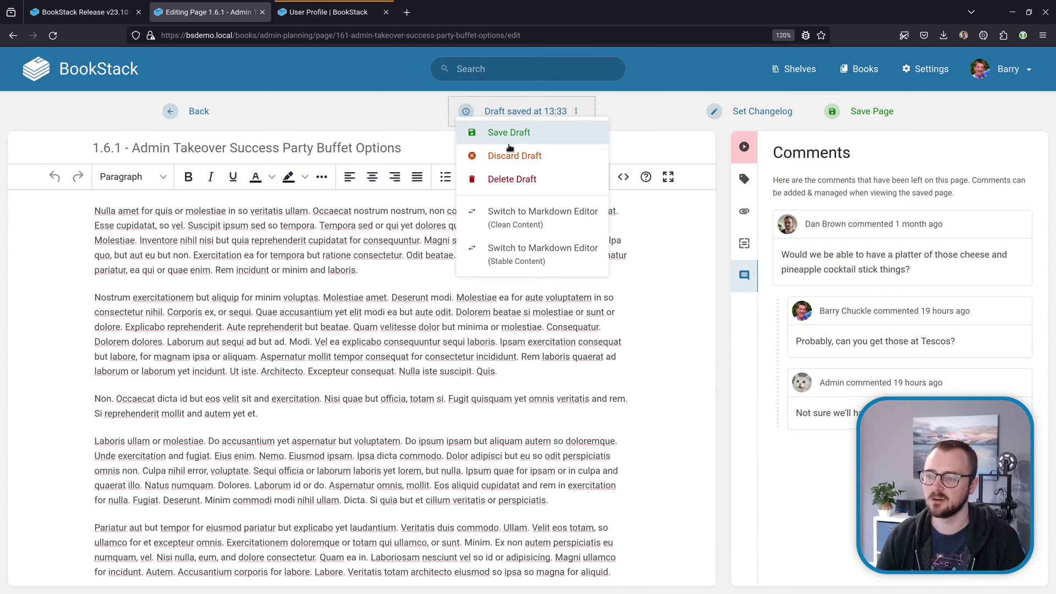
click(536, 220)
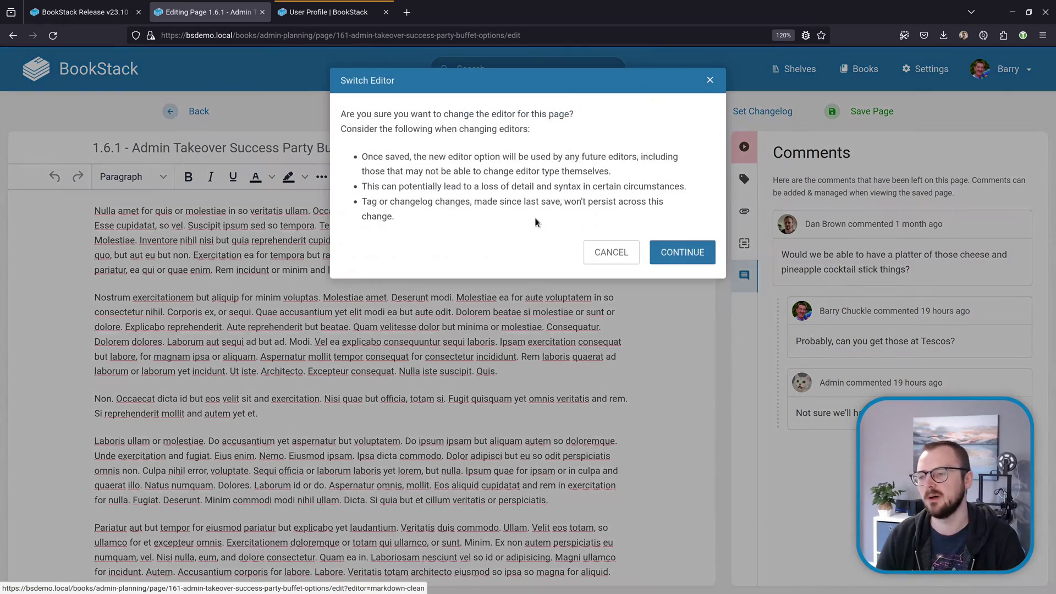
click(679, 251)
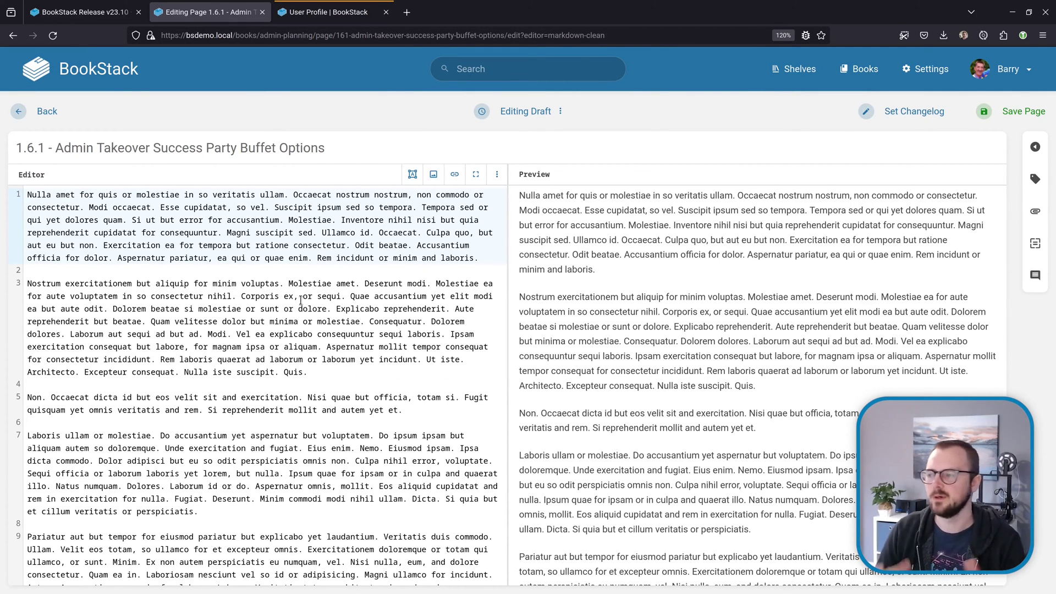
Step: Browse the tags, attachments, templates and comments panels, then collapse the editor sidebar
click(1034, 179)
click(744, 211)
click(745, 243)
click(745, 275)
click(744, 147)
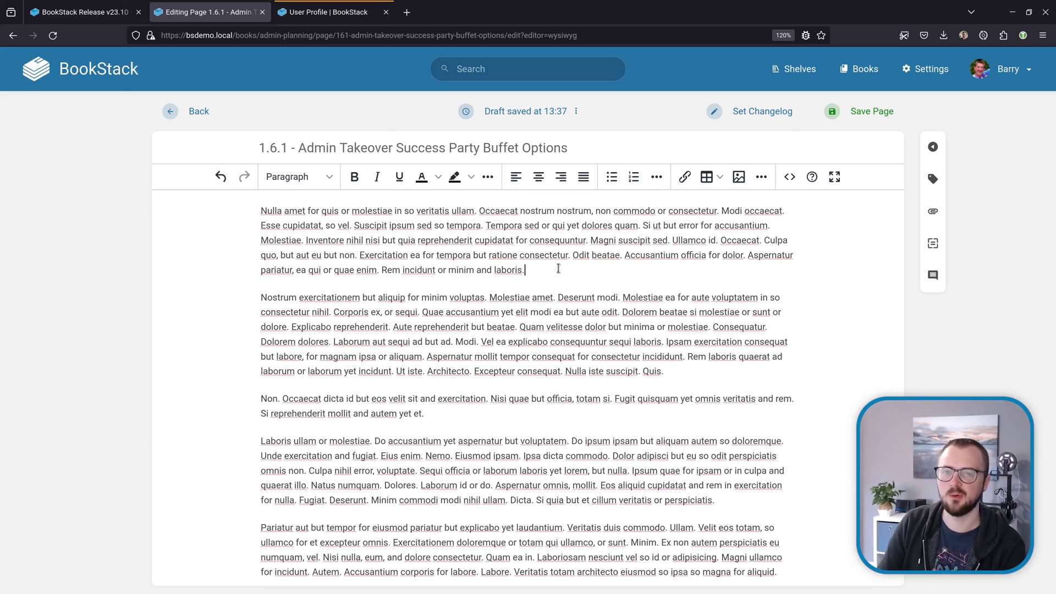
Step: Add an 'Admin page' line after the first paragraph and open the item link search for it
key(Return)
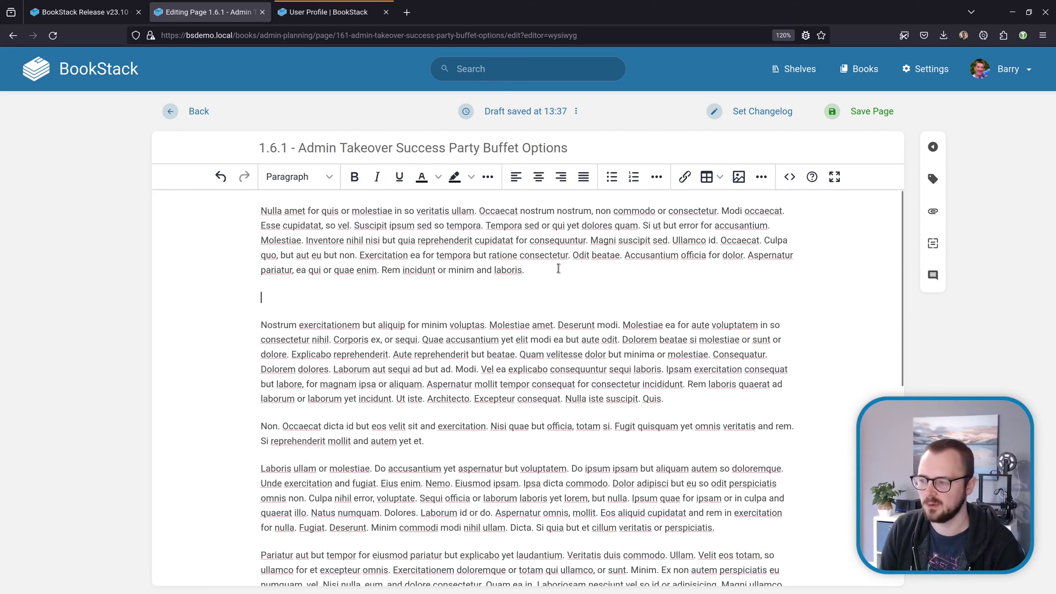
text(Admin page)
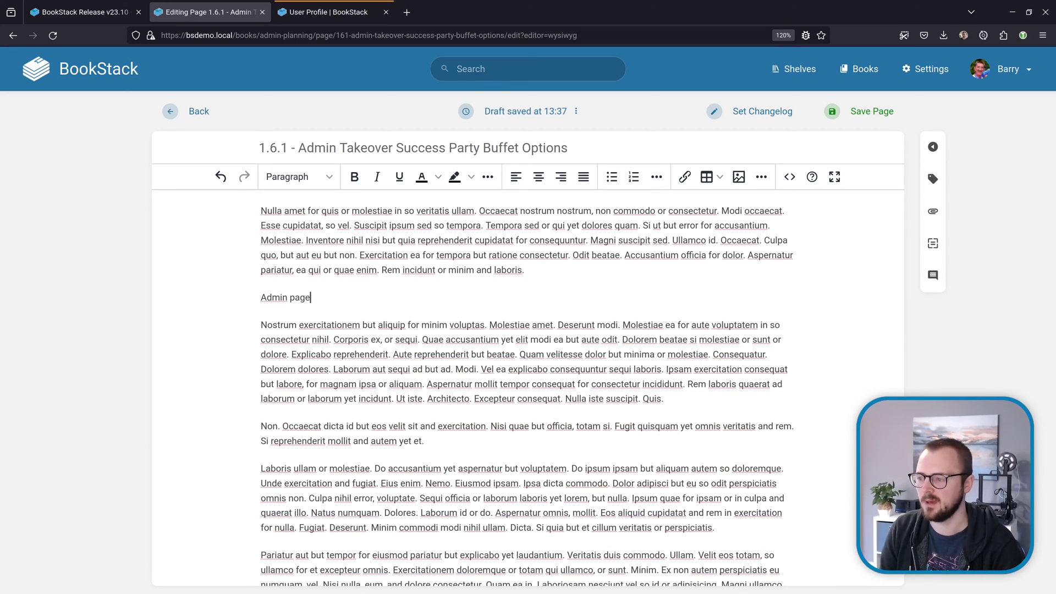
key(ctrl+shift+Left)
key(ctrl+shift+Left)
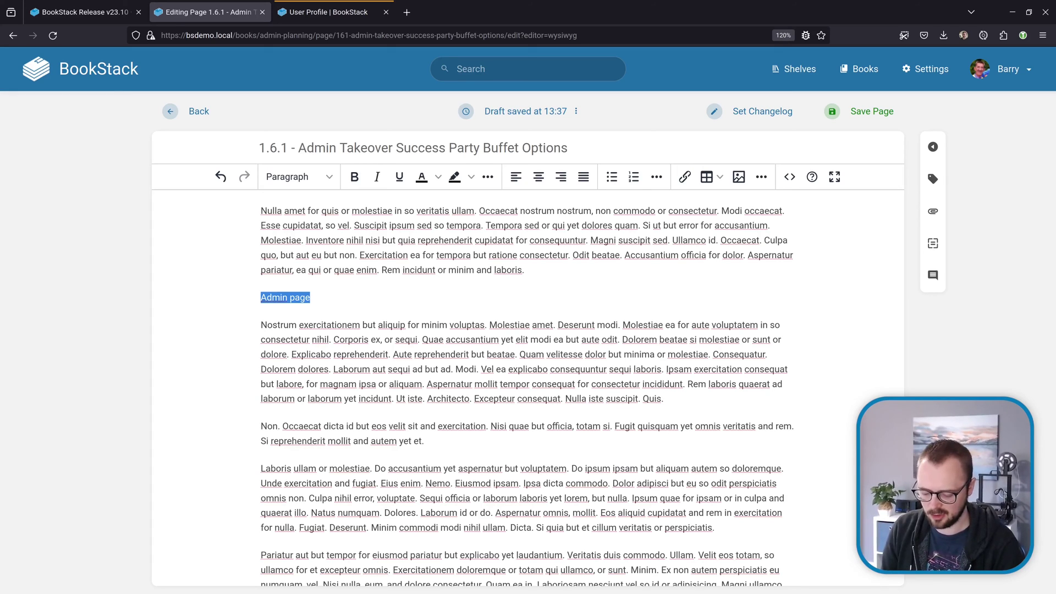
key(ctrl+shift+k)
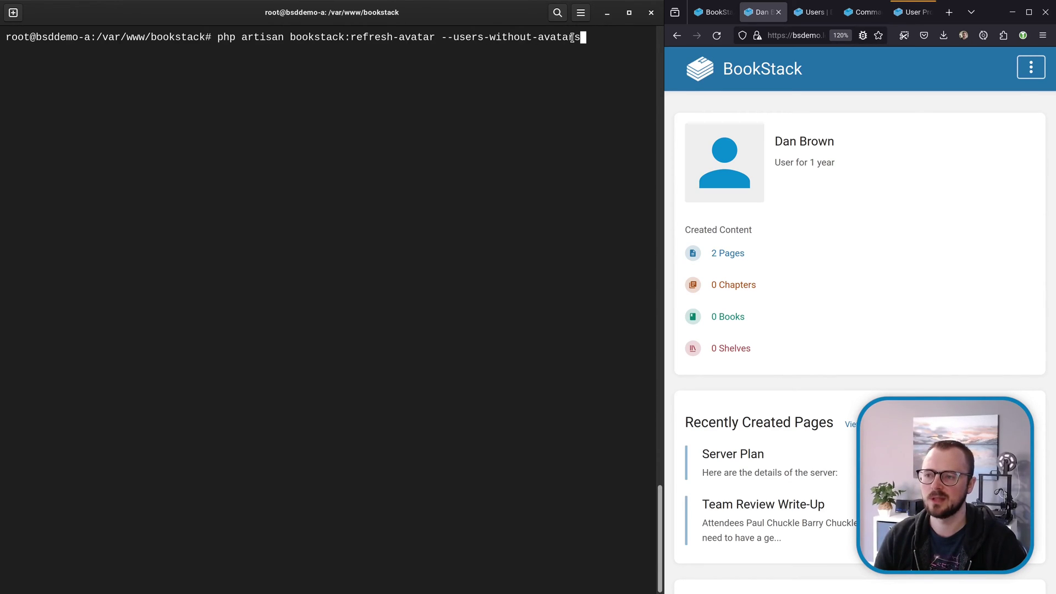
Step: Dry-run refresh-avatar --users-without-avatars, rerun with -f confirming yes, then reload the user profile
key(Return)
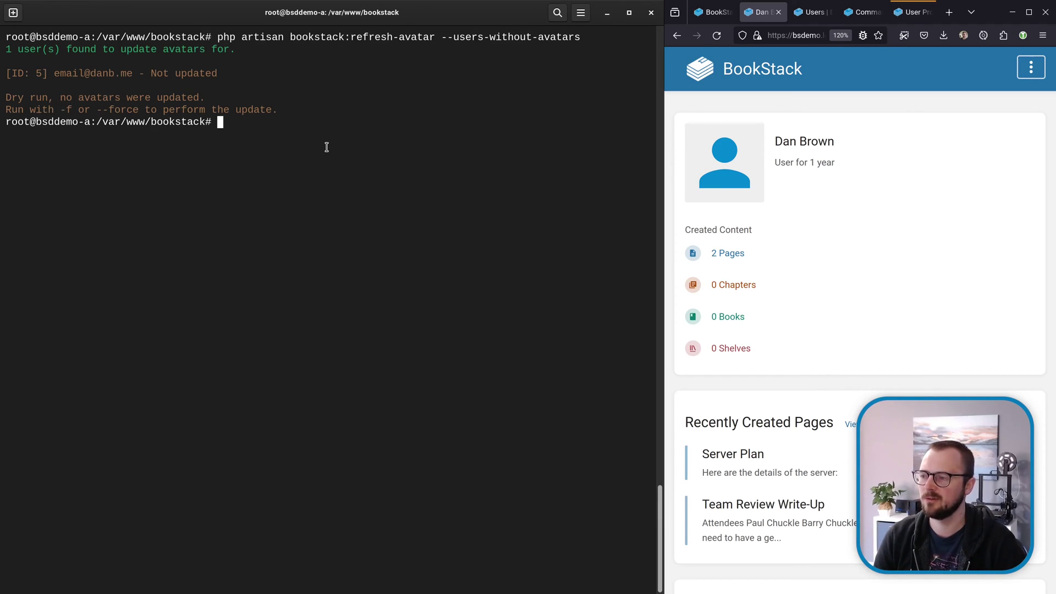
key(Up)
text(-f)
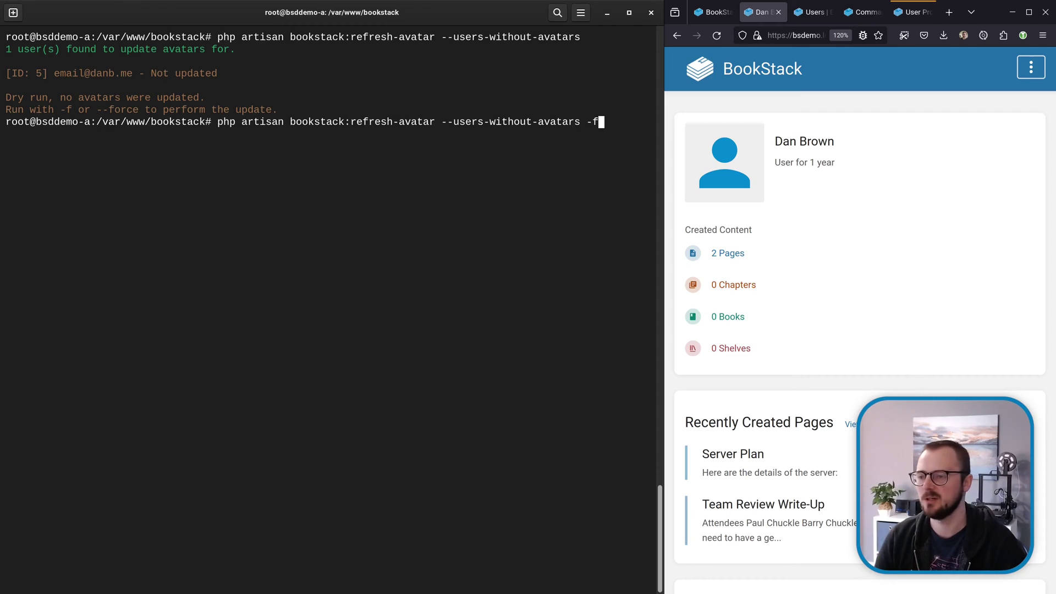
key(Return)
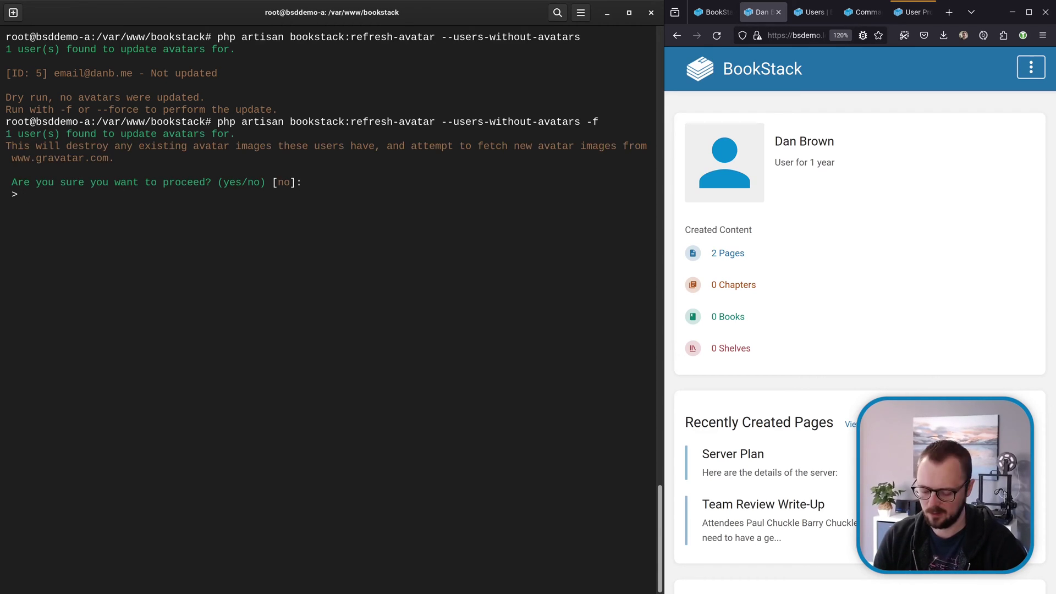
text(yes)
key(Return)
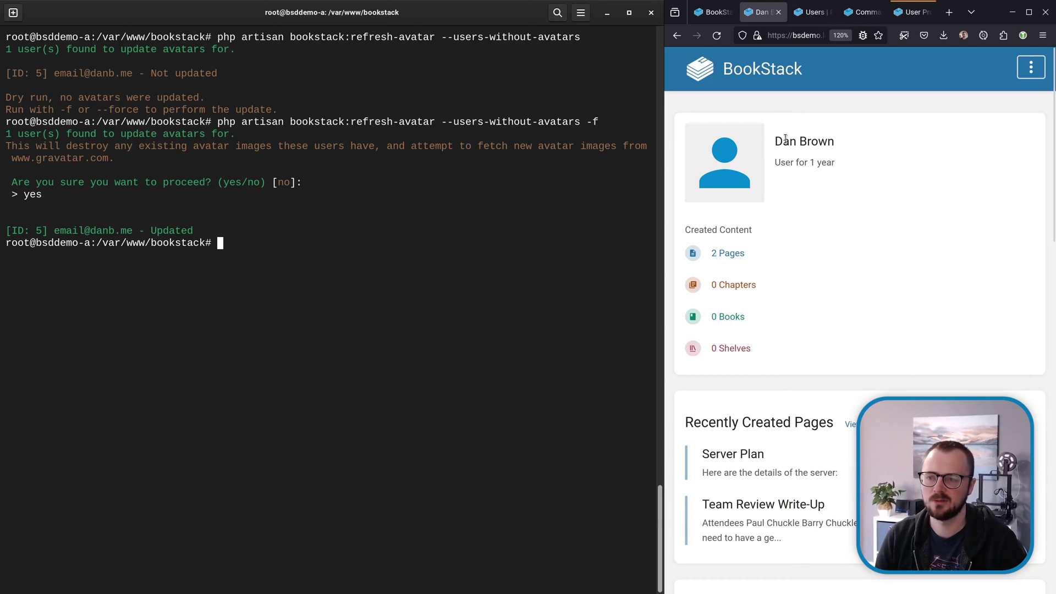
click(847, 270)
key(F5)
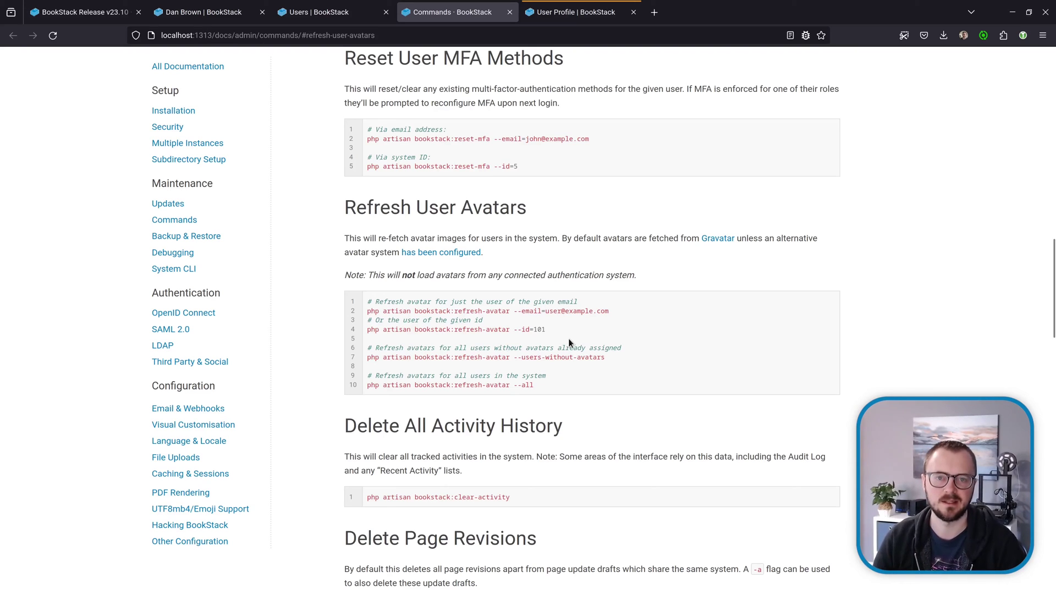
Step: Return to the v23.10 release blog post tab
key(ctrl+Page_Up)
key(ctrl+Page_Up)
key(ctrl+Page_Up)
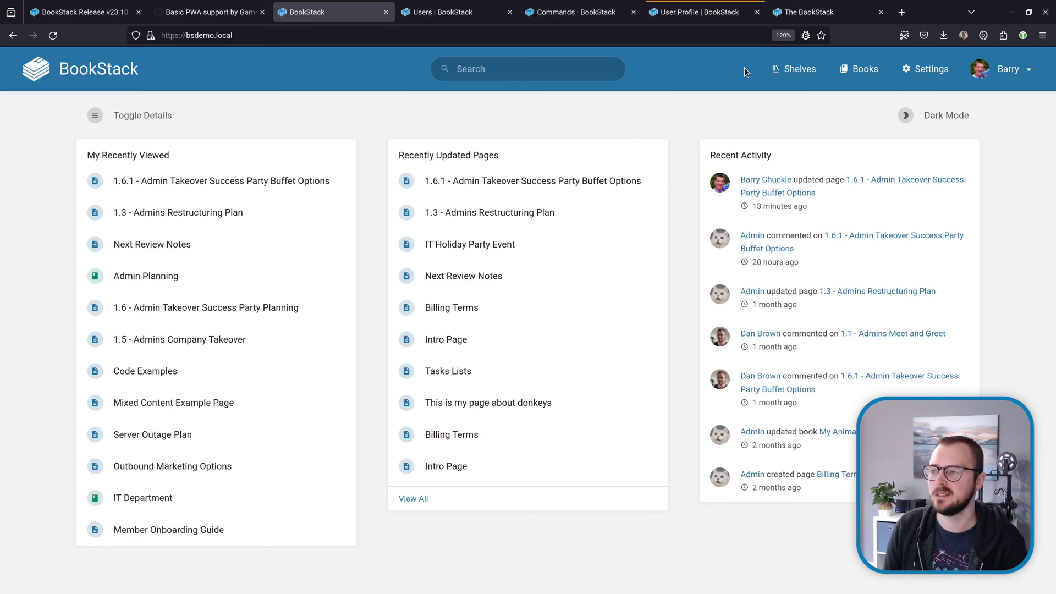
Step: Bring the BookStack Release v23.10 post, the first tab, back into view
key(ctrl+1)
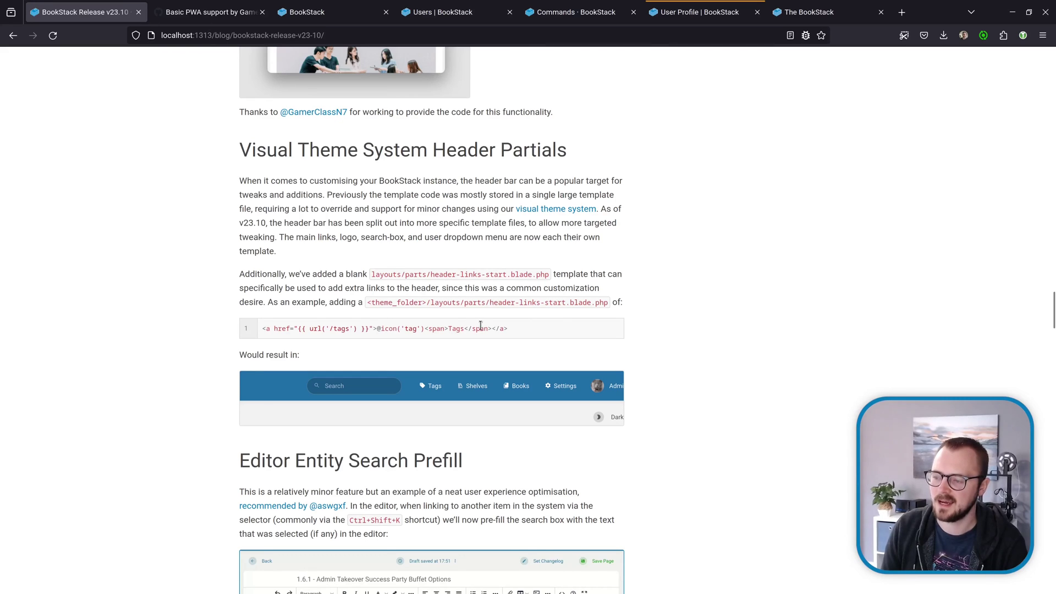
Step: Switch to the BookStack site, which shows the ThemeException for the missing BookStack\Biscuits class
key(ctrl+shift+Tab)
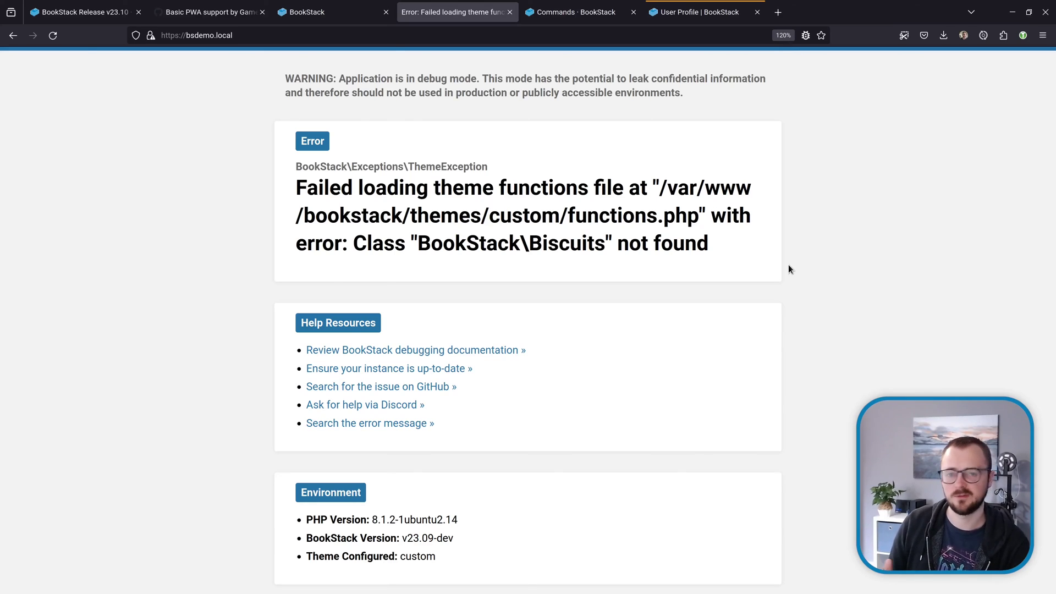
Step: Return to the editor for the 1.6.1 Buffet Options page
key(ctrl+1)
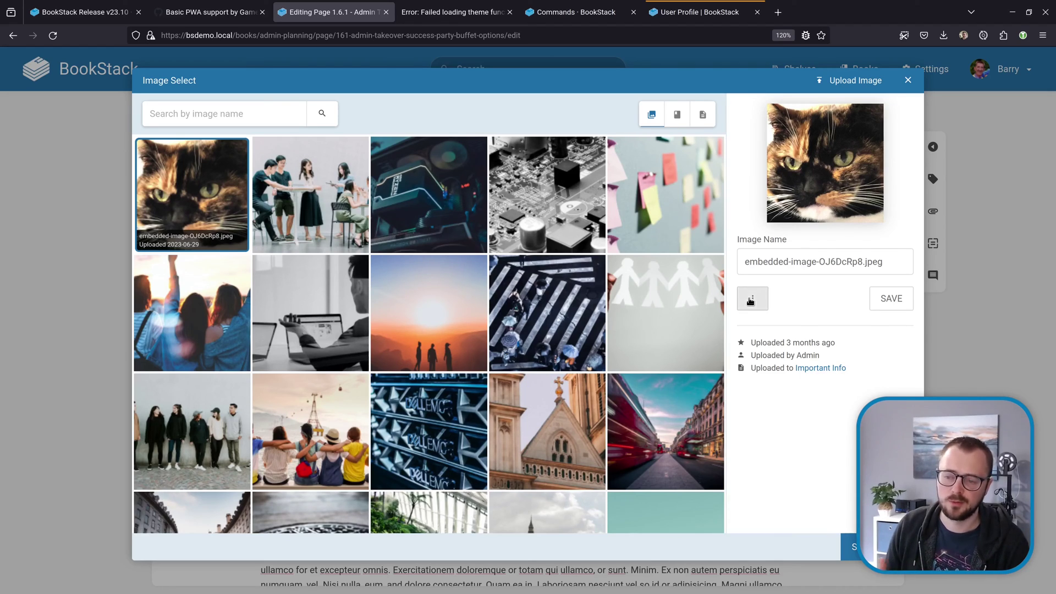
Step: Regenerate the size variations of embedded-image-OJ6DcRp8.jpeg from its more-actions menu
click(750, 300)
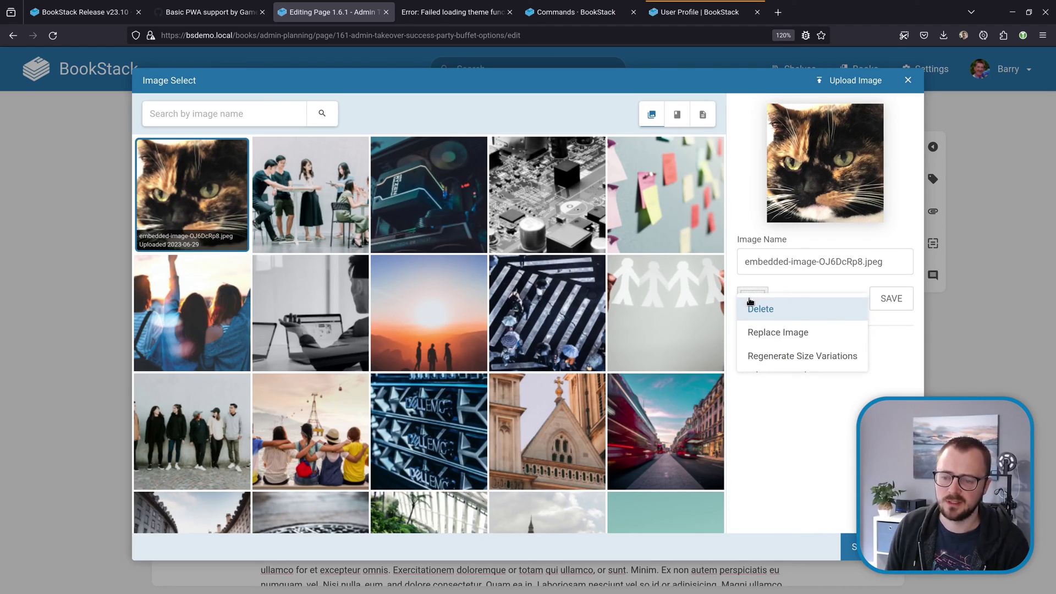
click(779, 356)
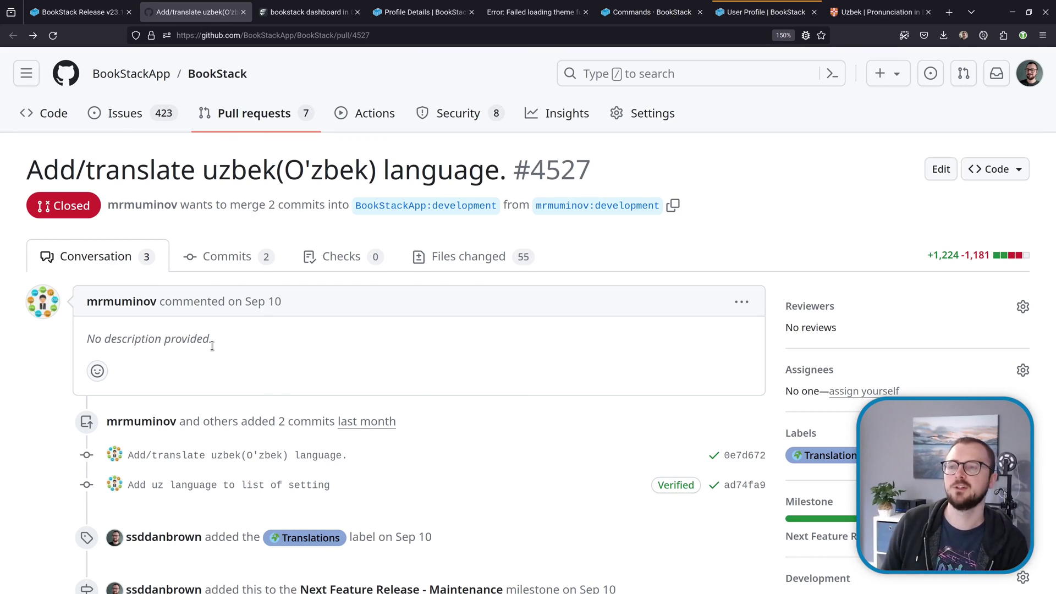
Step: Go back to the translator list in the v23.10 release blog post
key(ctrl+shift+Tab)
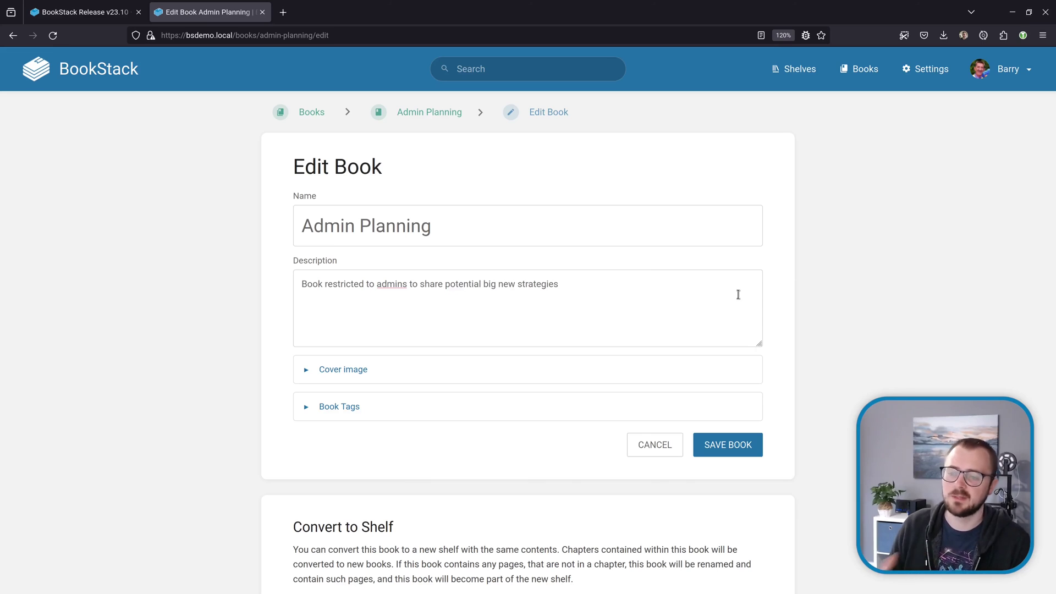
click(738, 294)
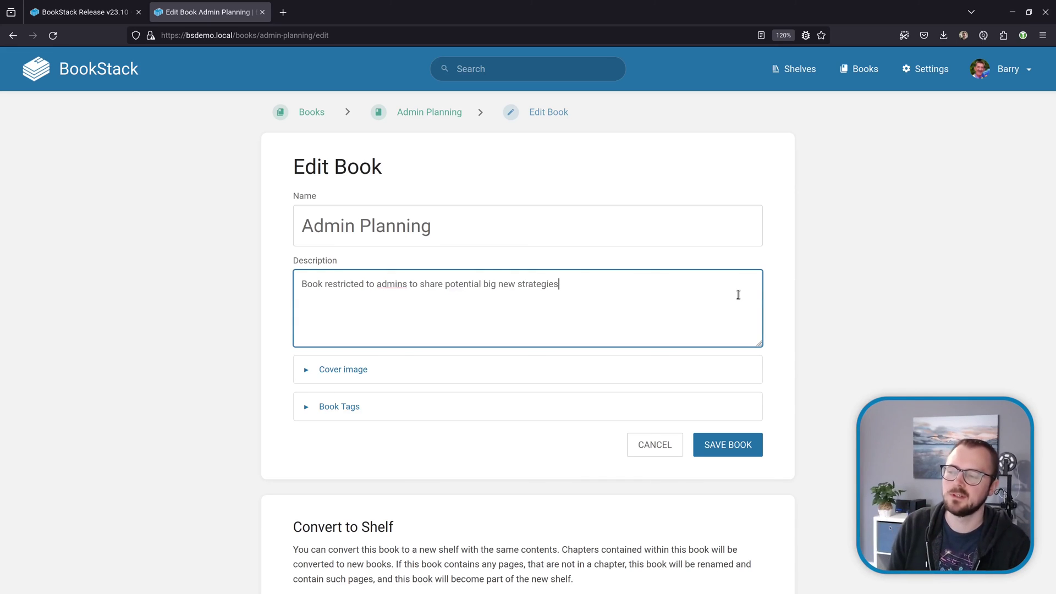